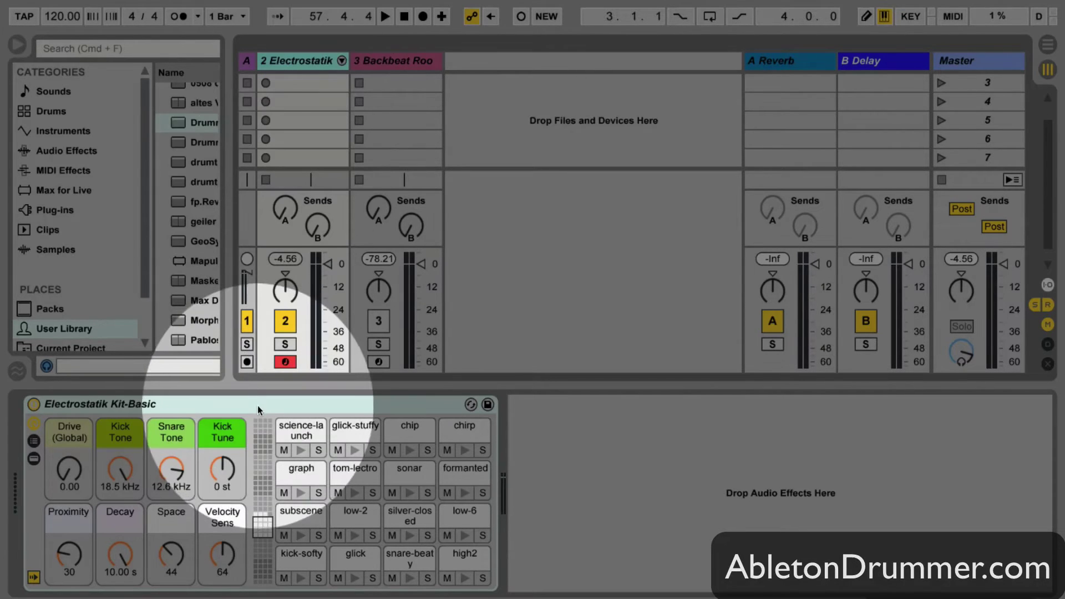
Drop DrumrackTuner v01 from Finder onto the drum track, switch it on and reset its slots.
key(super+Tab)
key(super+Tab)
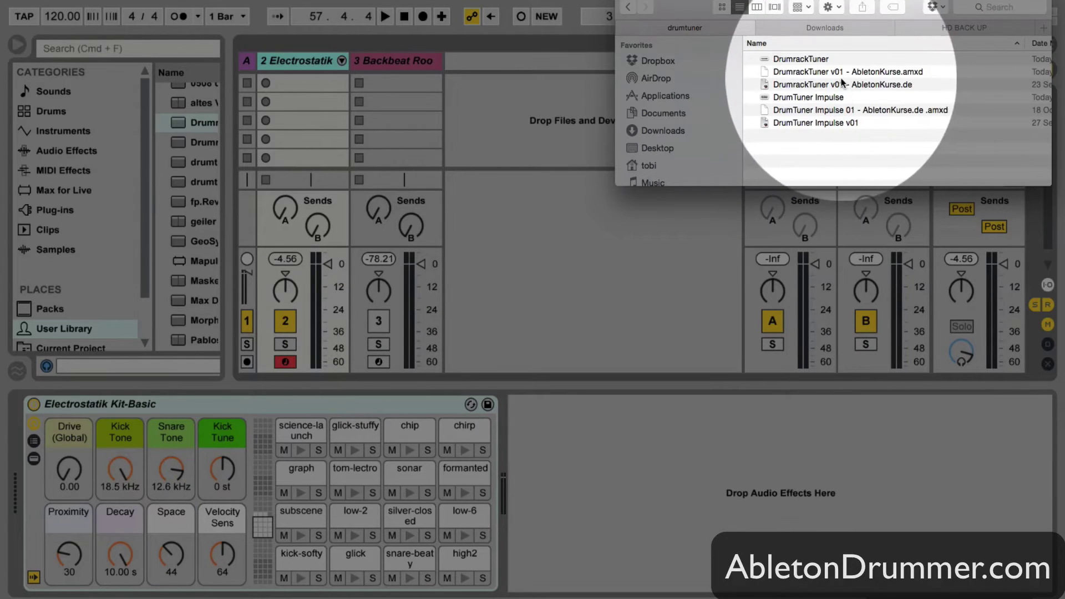
drag(830, 76, 39, 430)
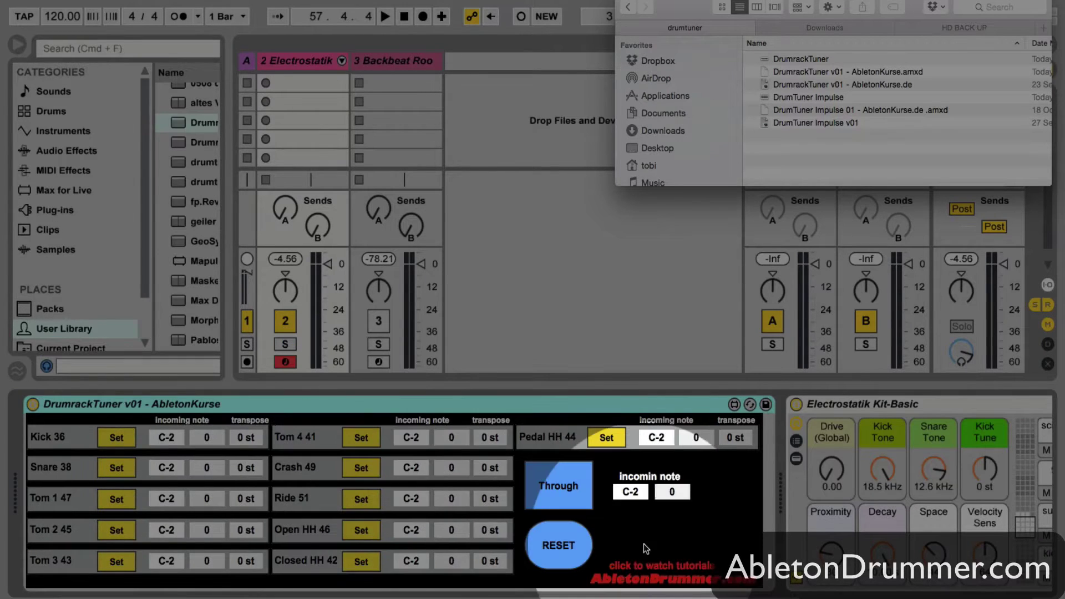
click(569, 491)
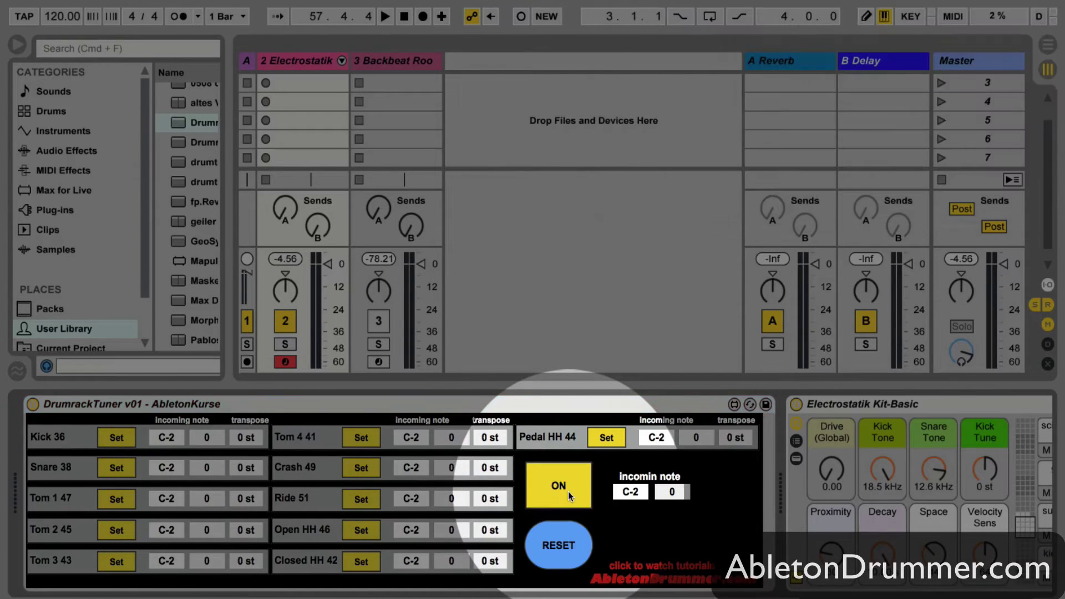
click(568, 492)
click(569, 492)
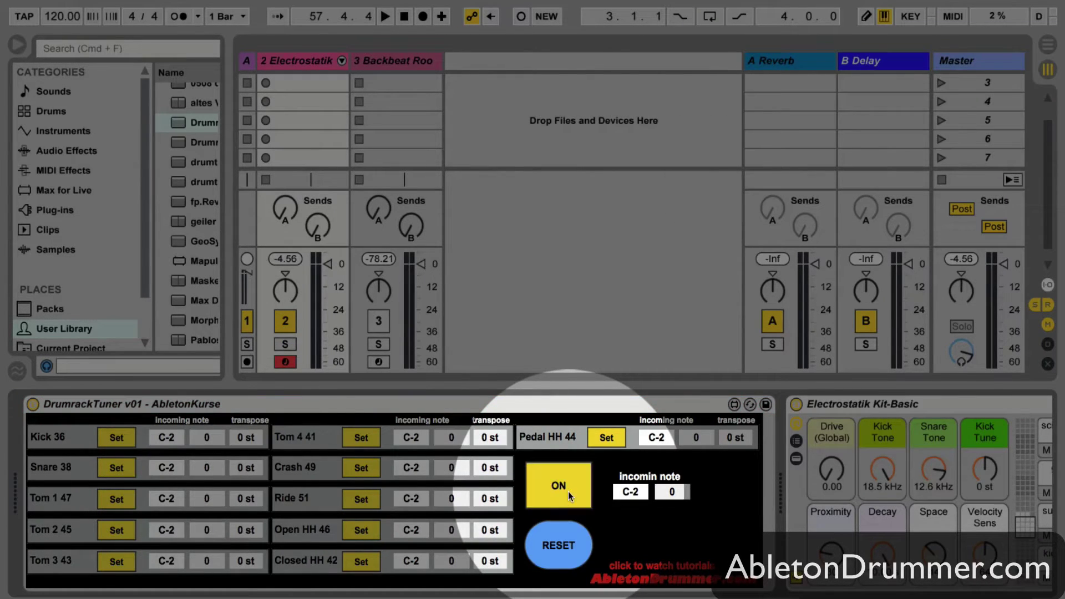
click(570, 560)
click(671, 489)
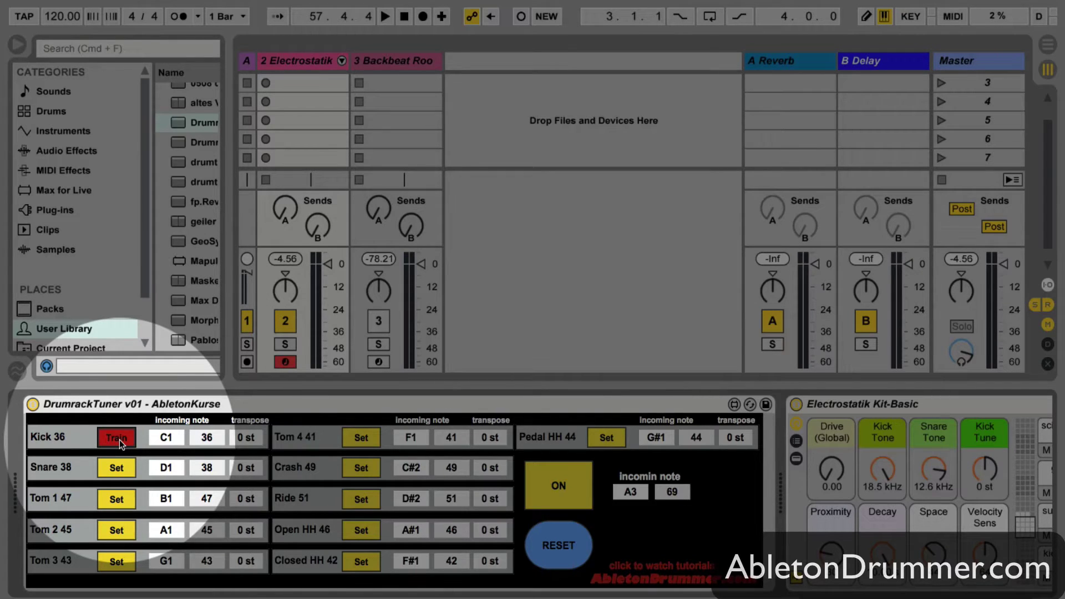
Learn drumKAT pads for Kick 36 (C3) and Snare 38 (D3) in DrumrackTuner.
click(117, 438)
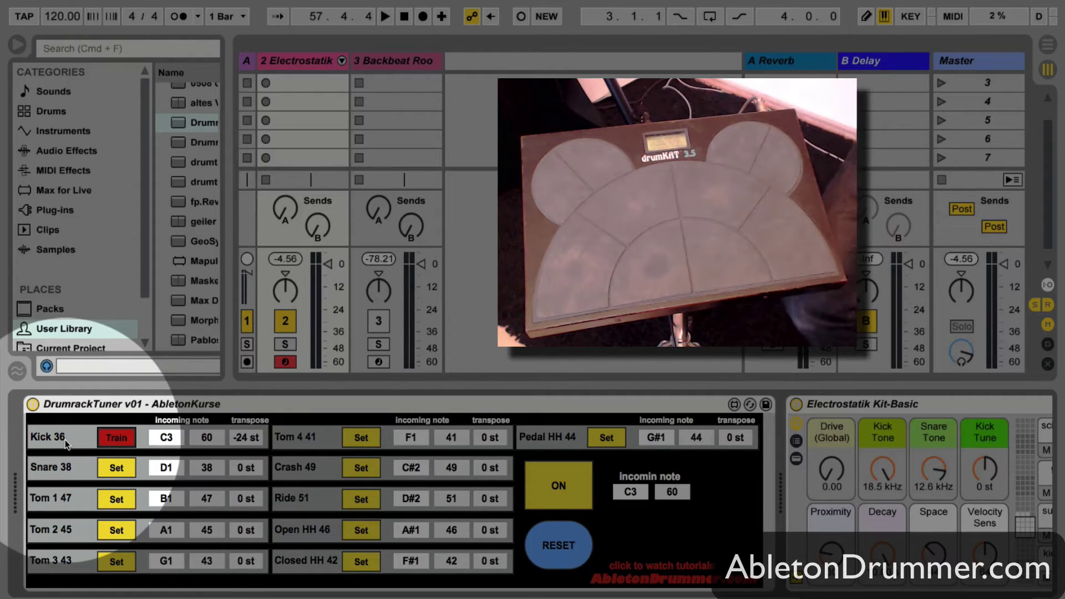
click(110, 438)
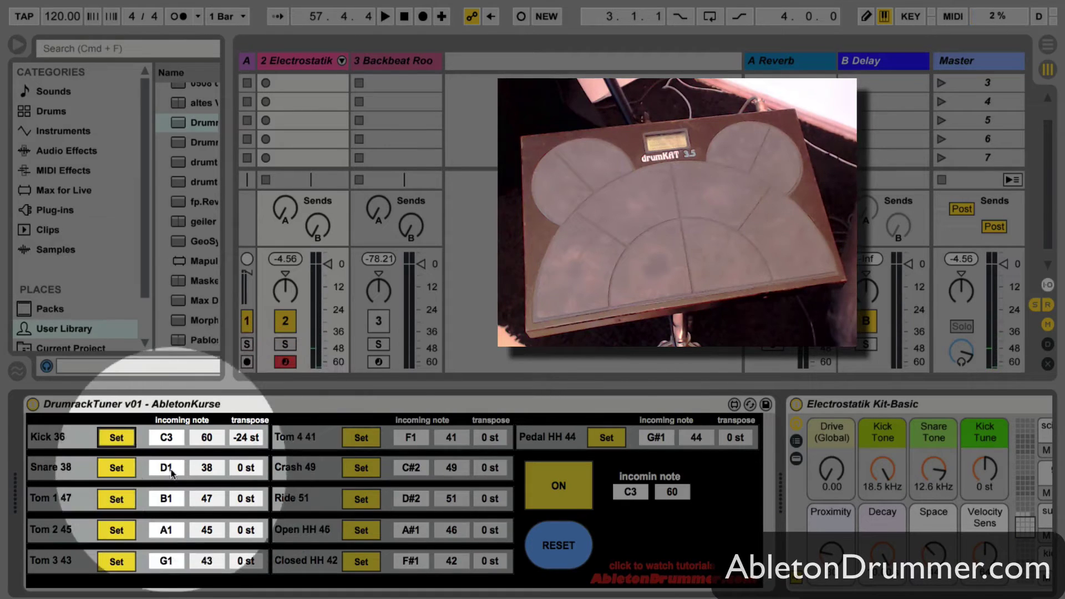
click(115, 470)
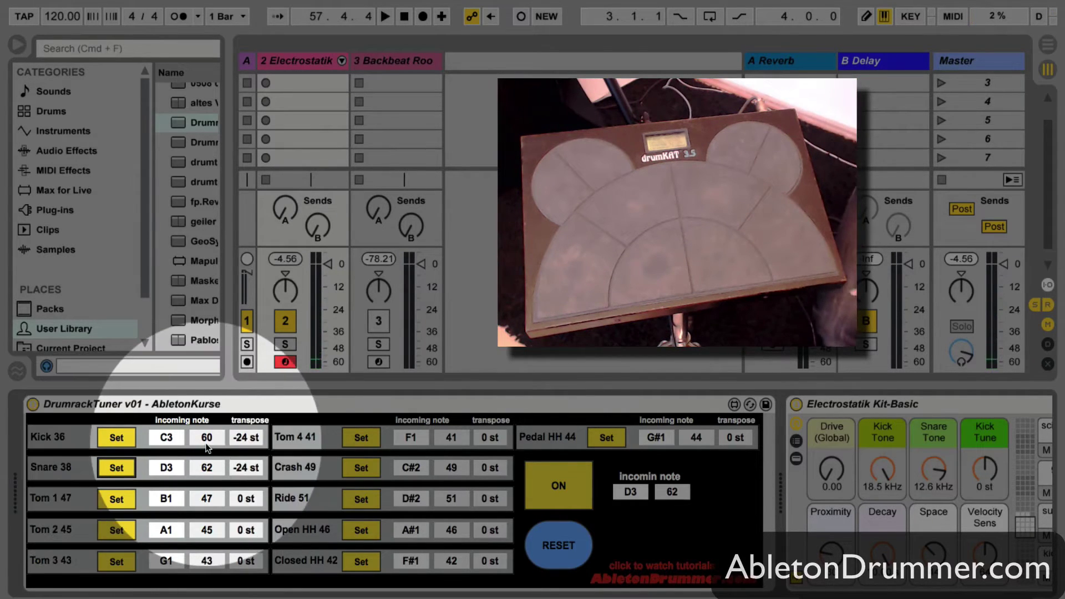
click(244, 399)
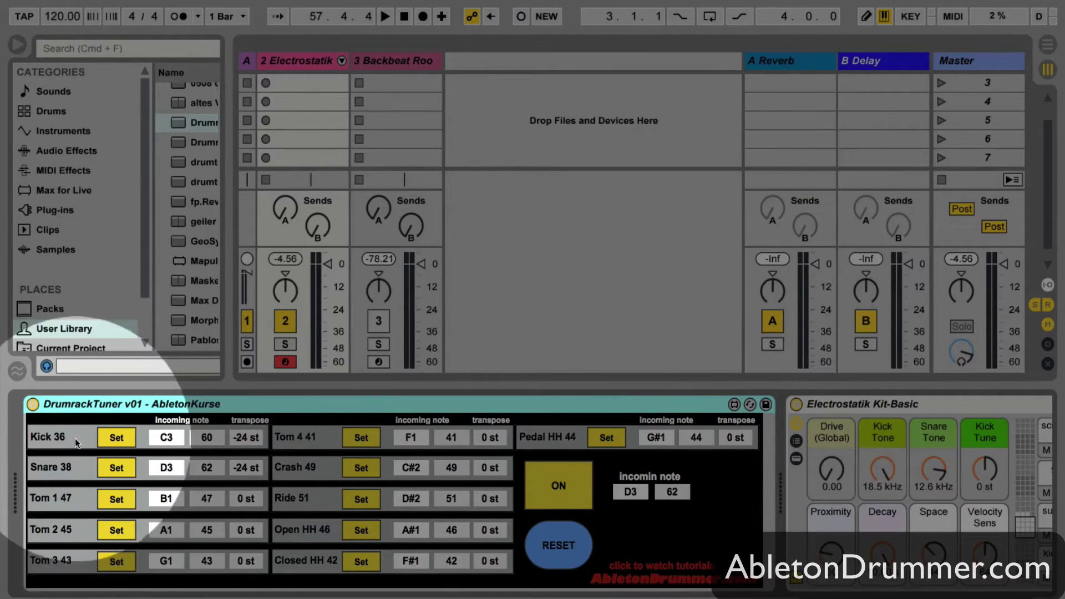
Rename the tuner device by appending 'Drumkat preset' to its name.
key(super+r)
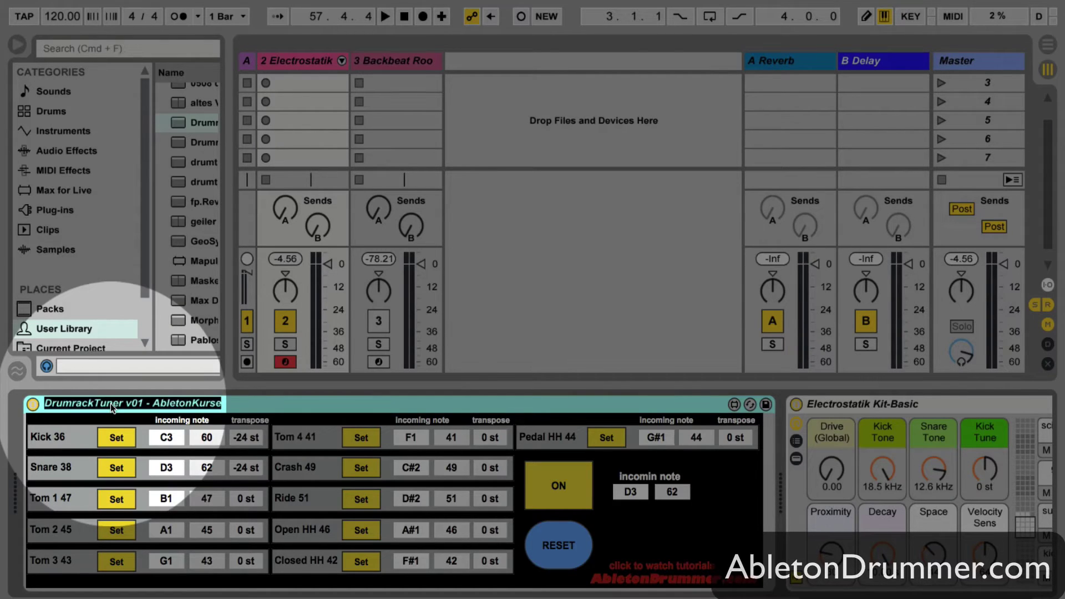
key(Right)
text(Dru)
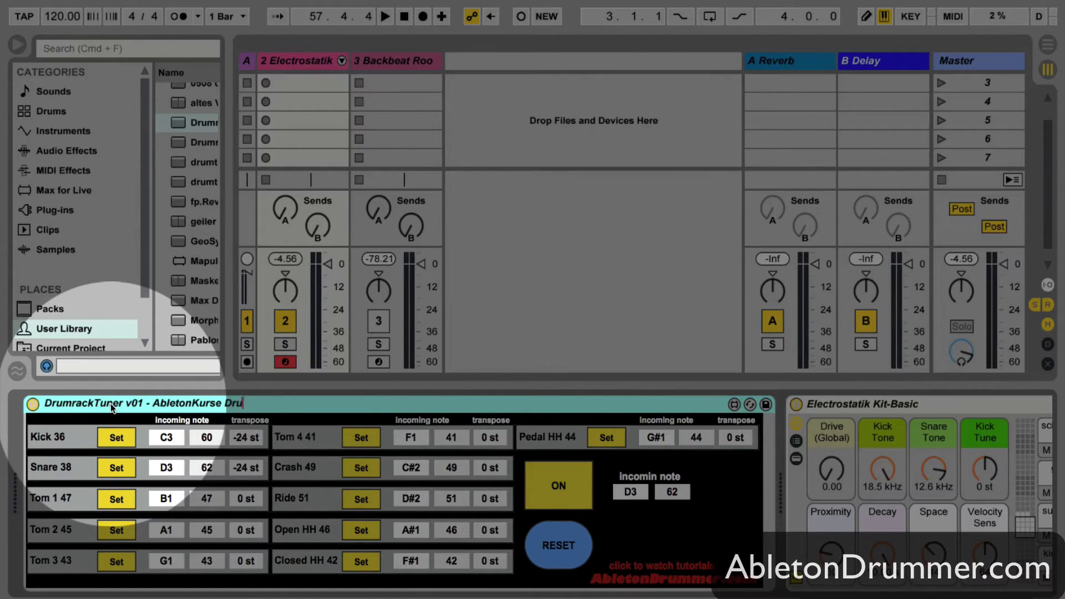
text(mkat preset)
key(Return)
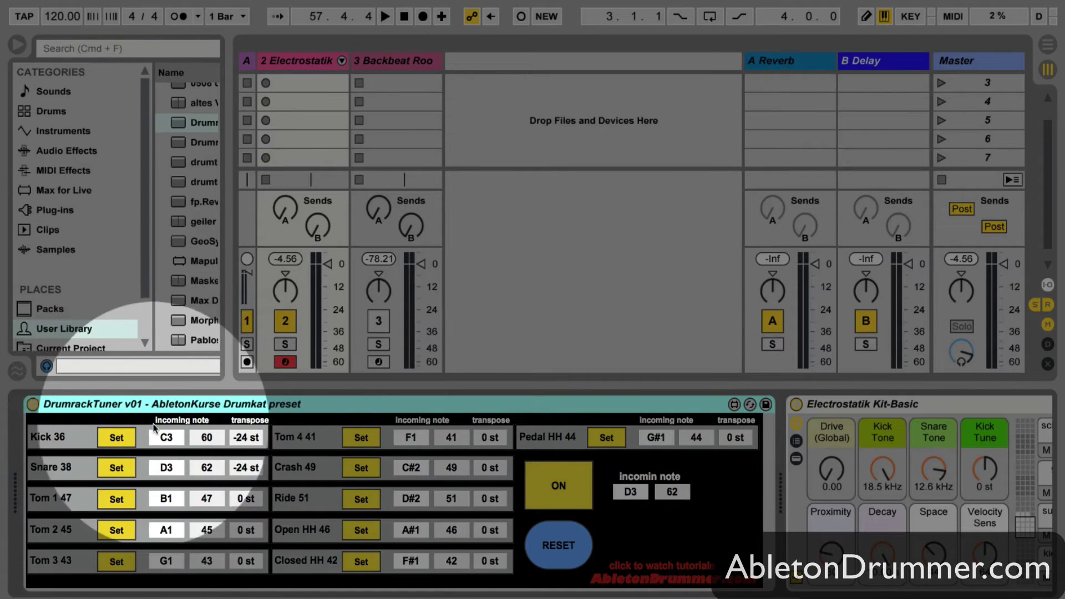
Save the tuner as new preset 'AbletonKurse Drumkat preset-1' without overwriting the existing file.
drag(159, 410, 193, 294)
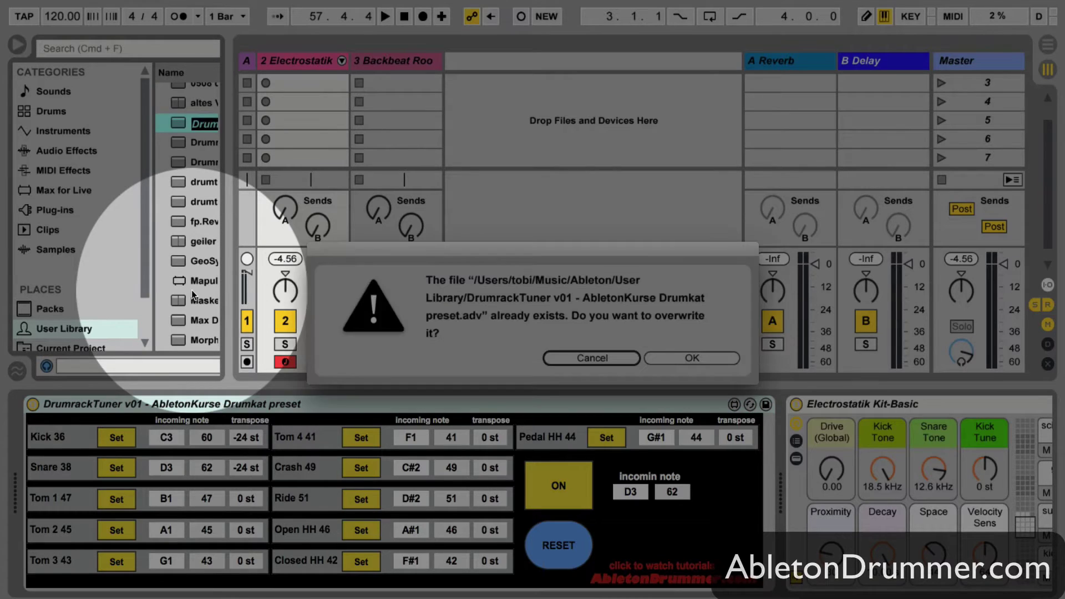
click(609, 358)
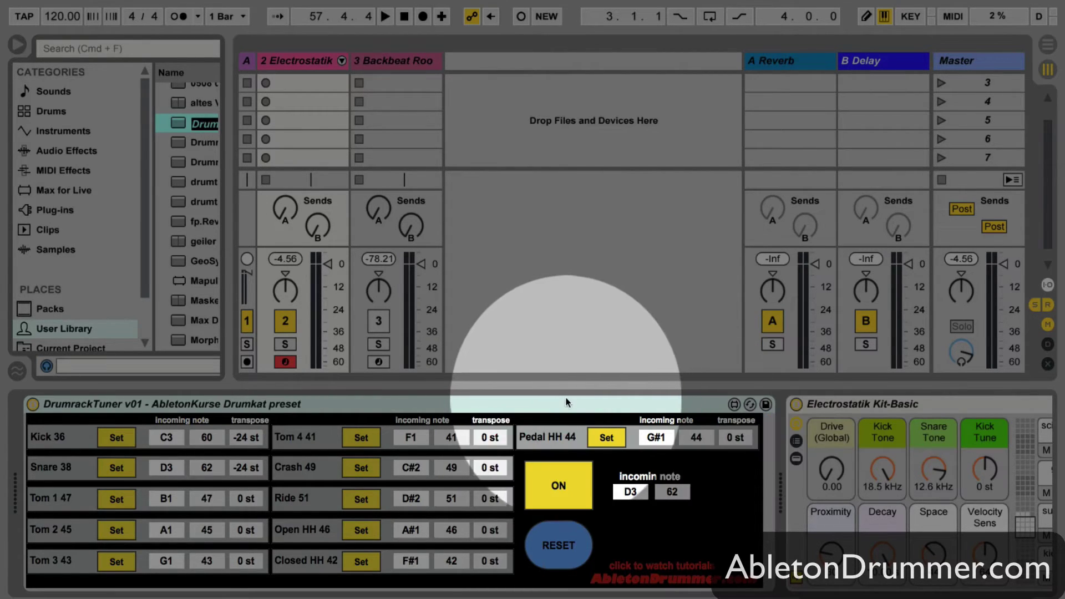
click(766, 403)
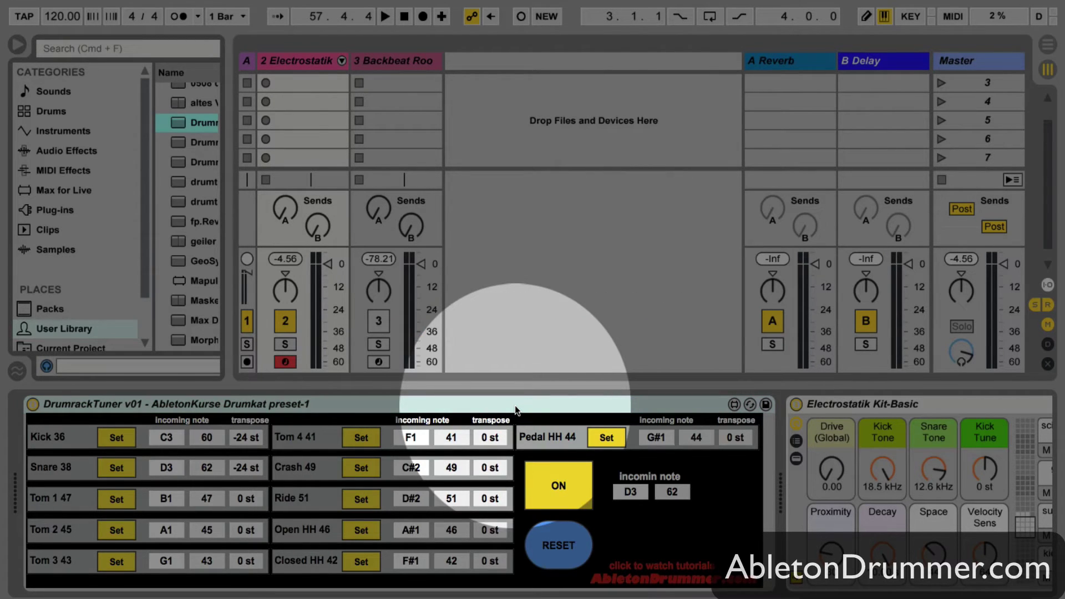
click(153, 404)
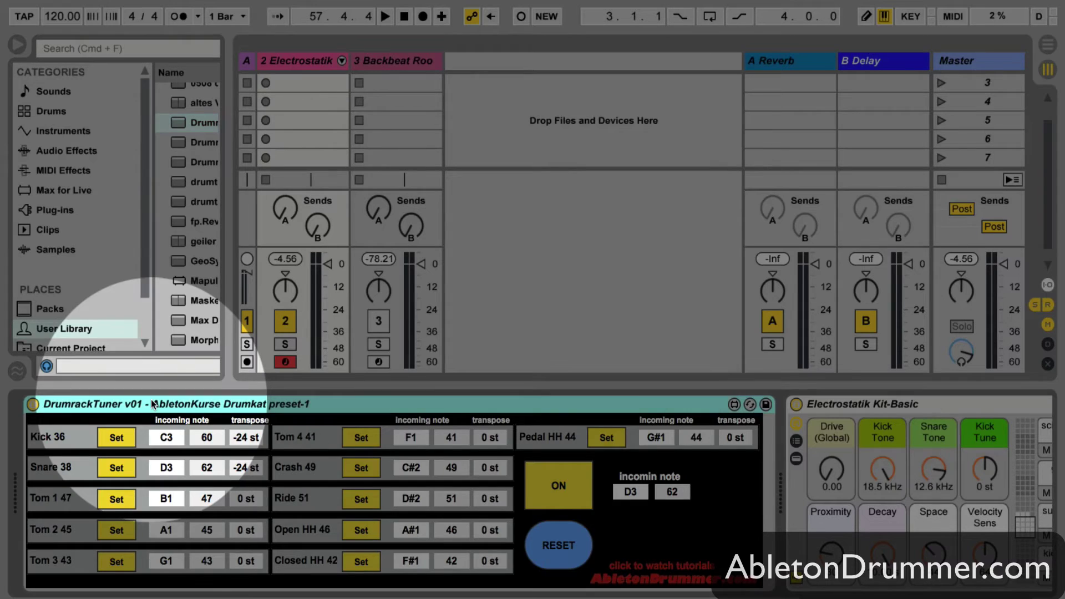
Turn off the Electrostatik device and track 2, and activate track 3.
click(797, 403)
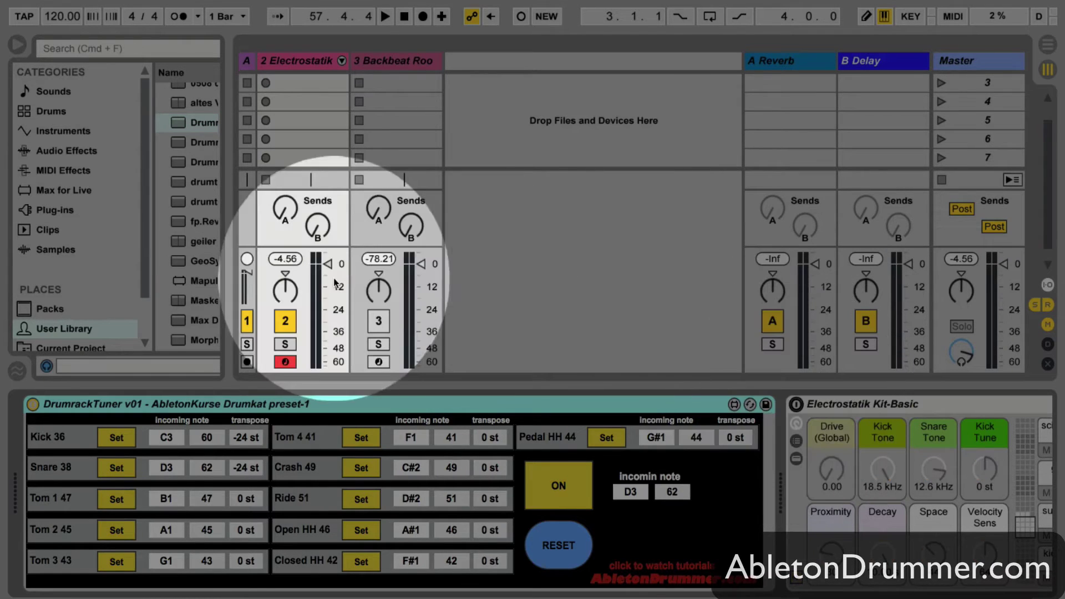
click(284, 323)
click(380, 321)
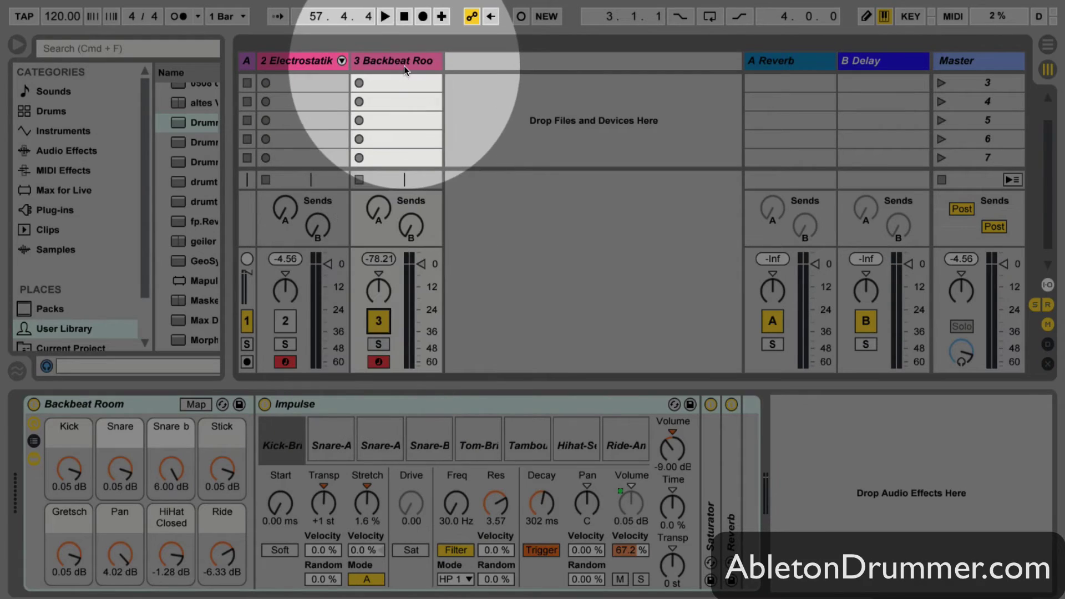
Show the Backbeat Room track's device chain, checking the Kick-Bri pad in its Impulse kit.
click(403, 63)
mouse_move(376, 460)
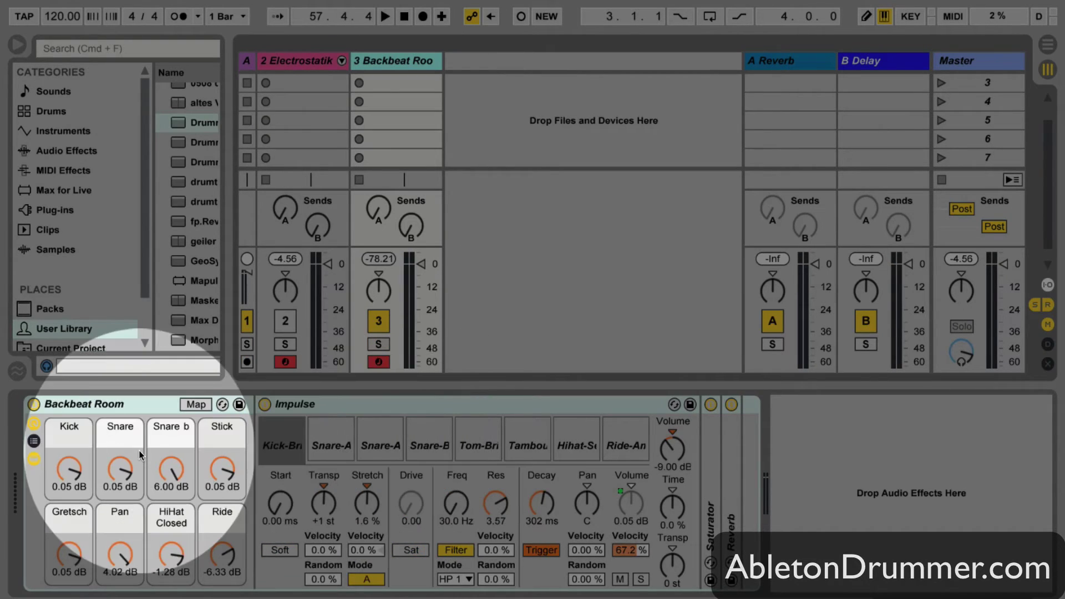
mouse_move(346, 429)
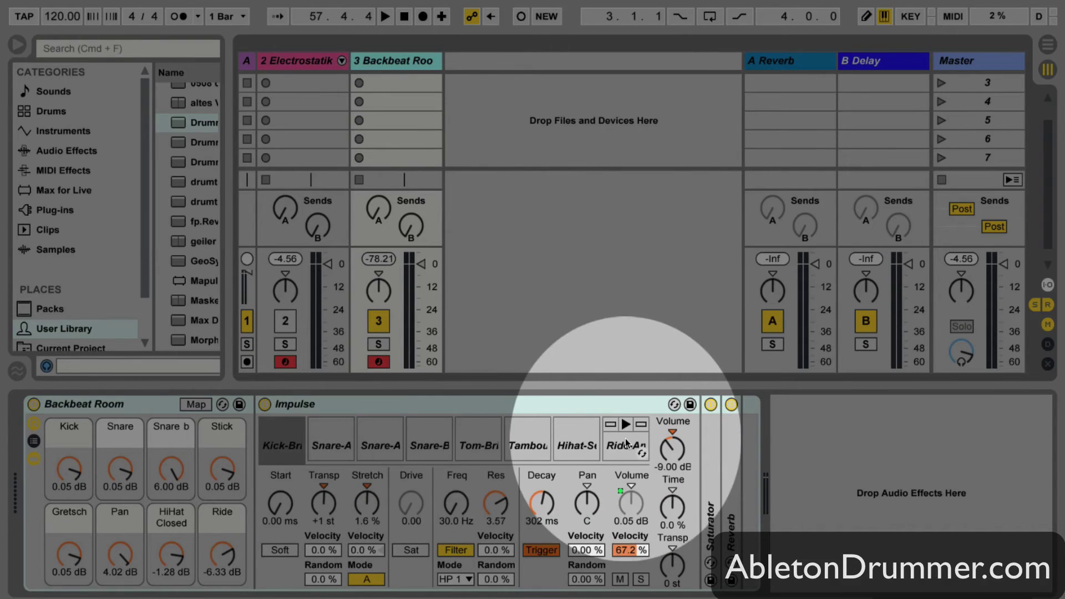
click(283, 452)
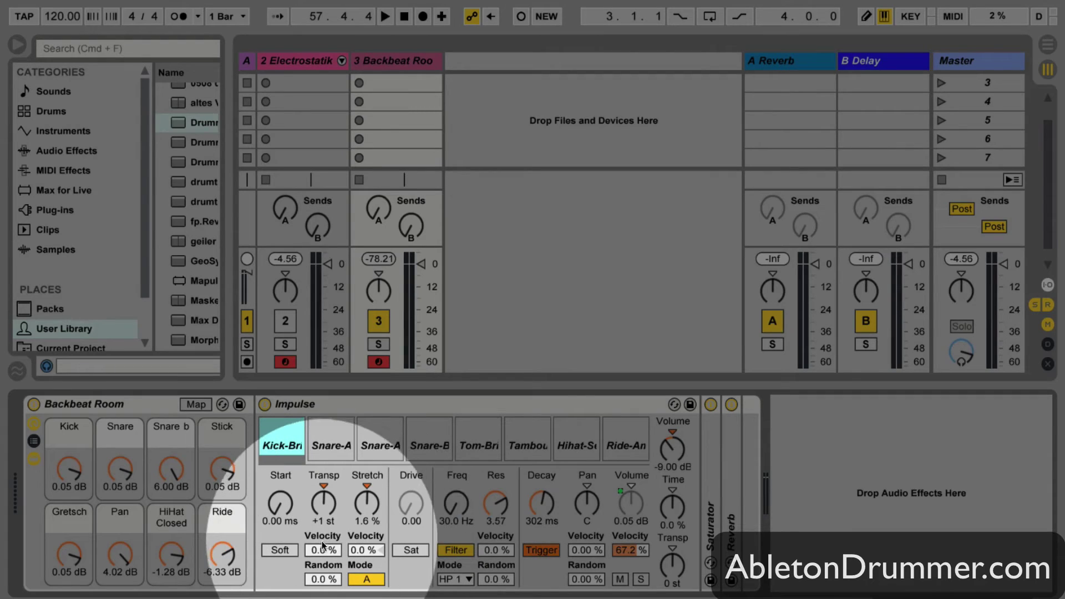
mouse_move(287, 451)
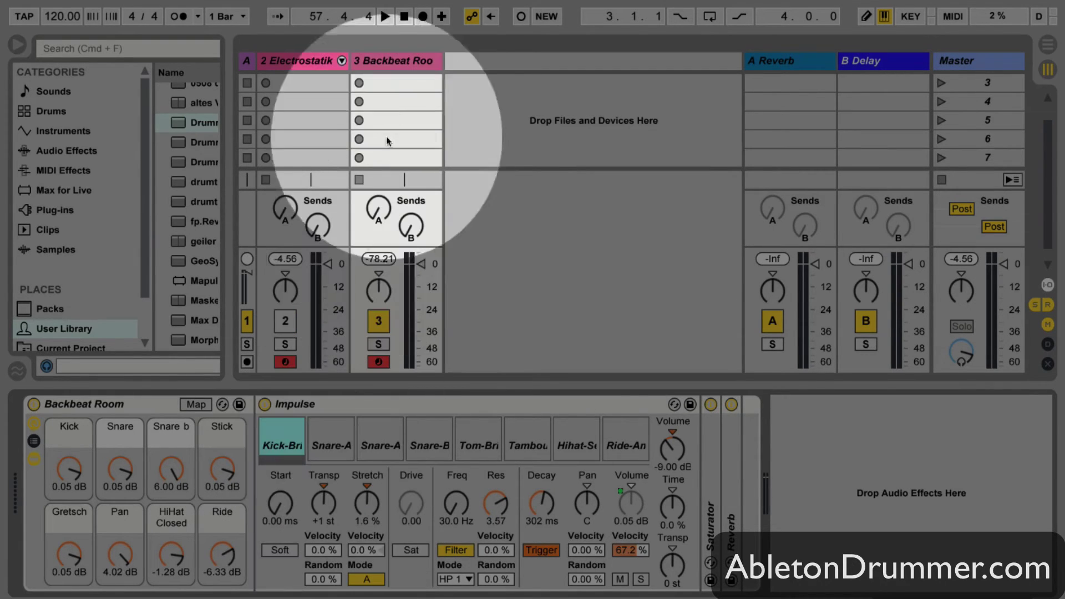
click(392, 67)
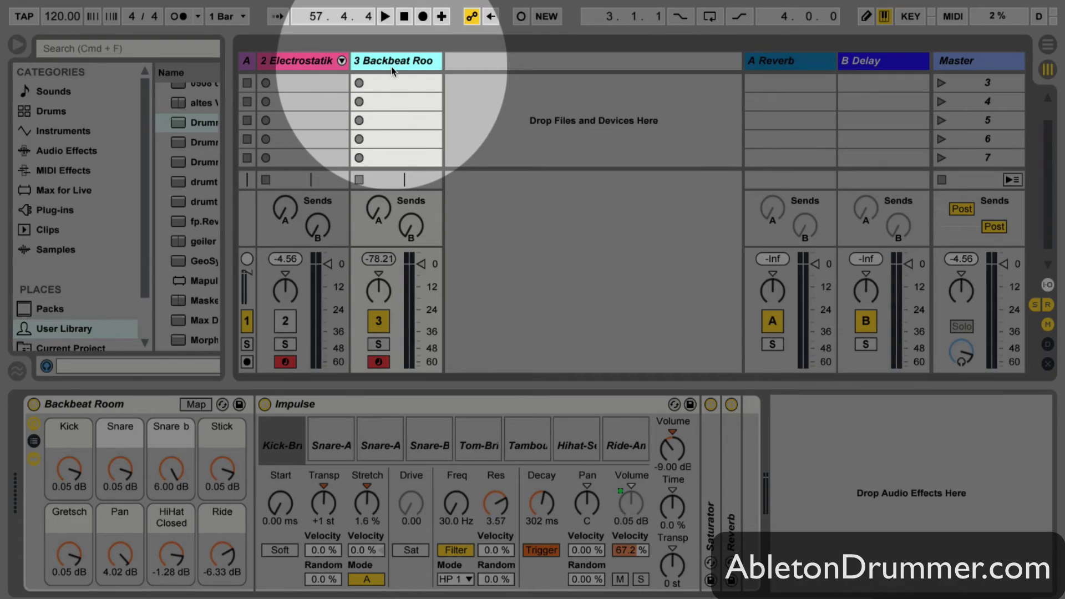
Drop DrumTuner Impulse 01 from Finder before the Backbeat Room rack and switch it on.
key(super+Tab)
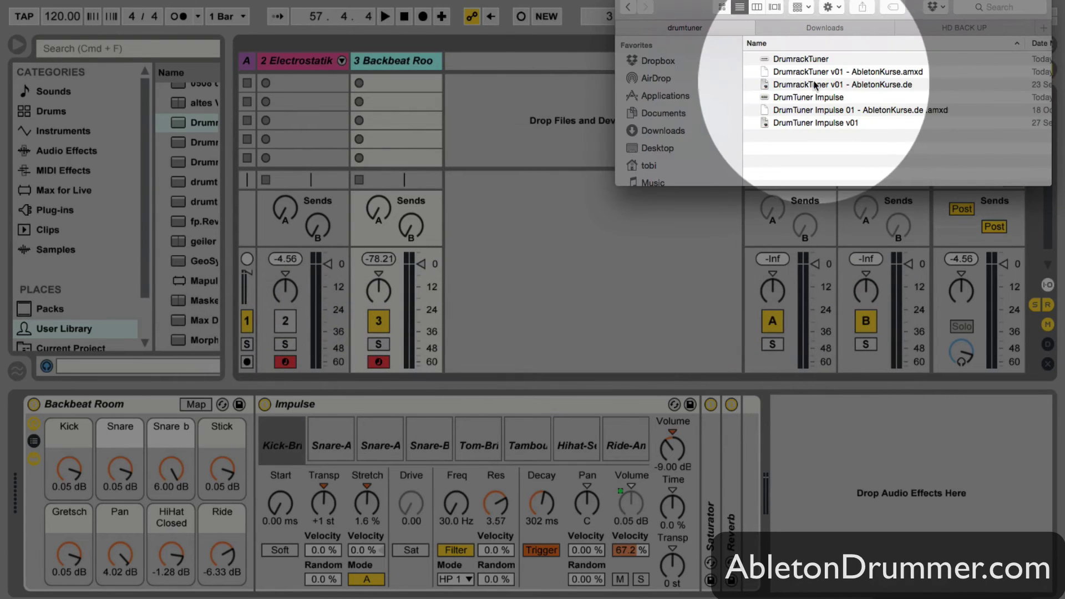
click(813, 111)
drag(802, 110, 26, 437)
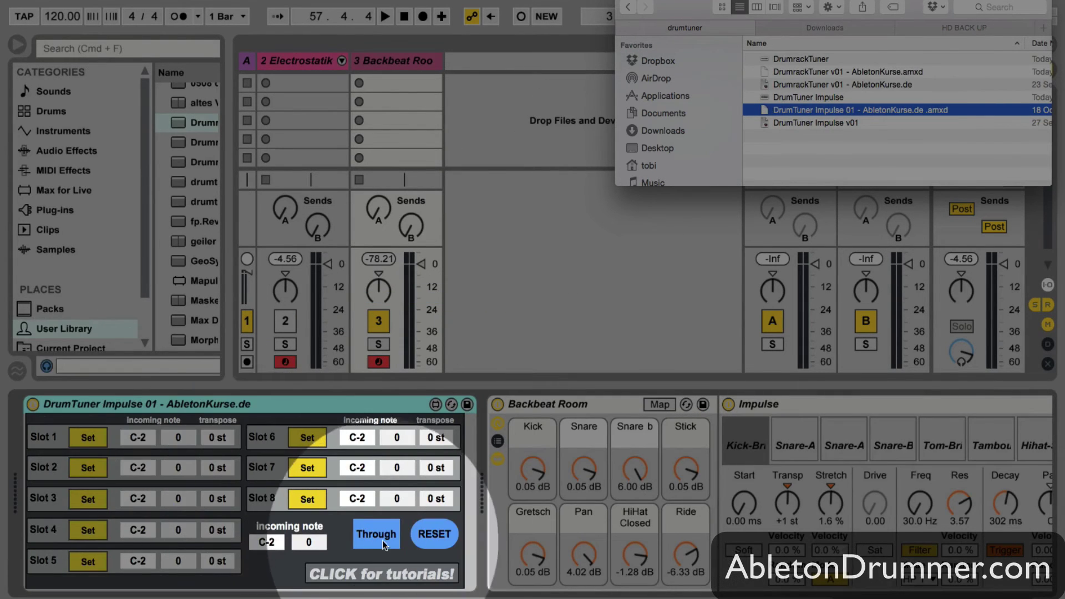
click(381, 539)
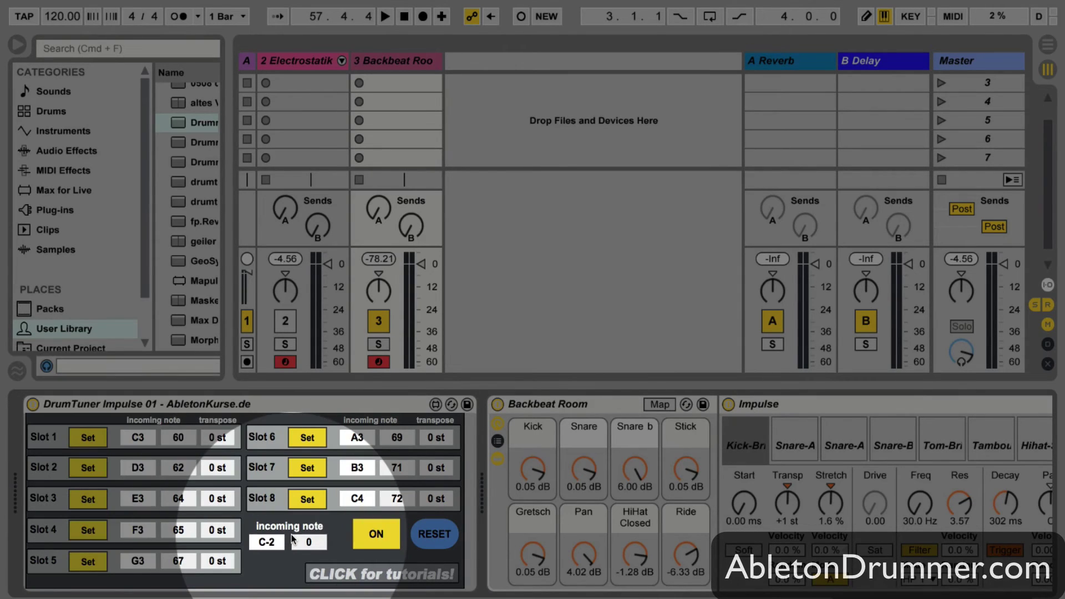
Learn drumKAT pads for Impulse tuner Slot 1 (D3, 62) and Slot 2 (D4, 74).
click(90, 437)
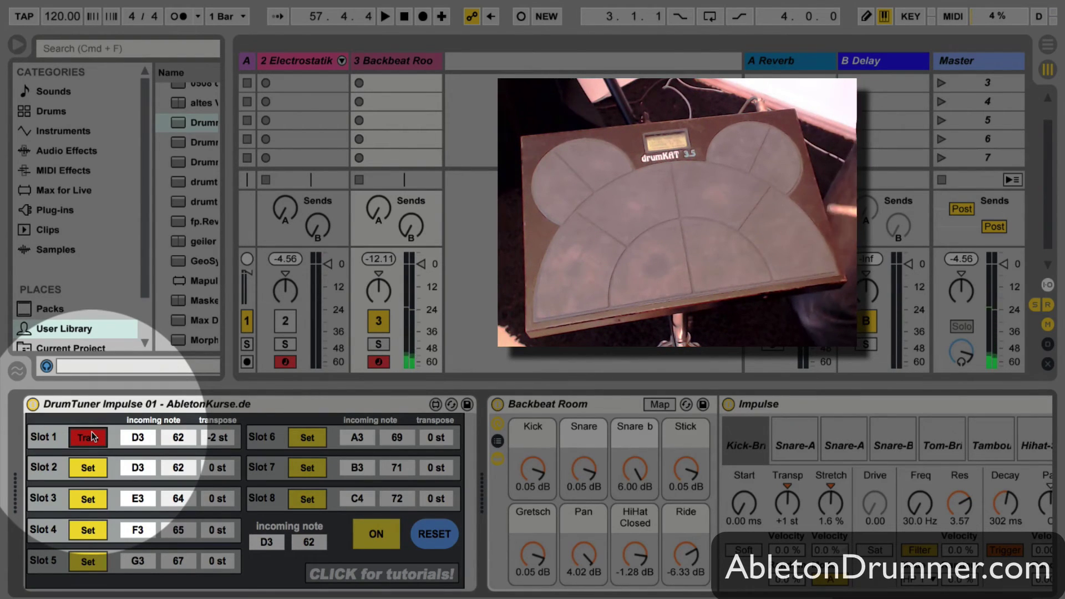
click(91, 432)
click(94, 467)
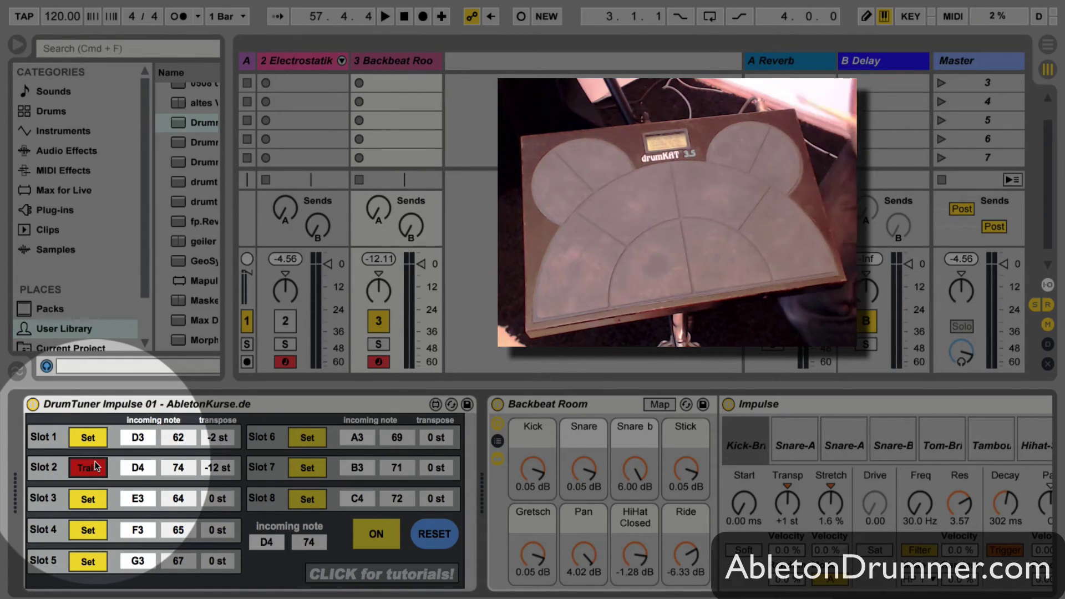
click(96, 466)
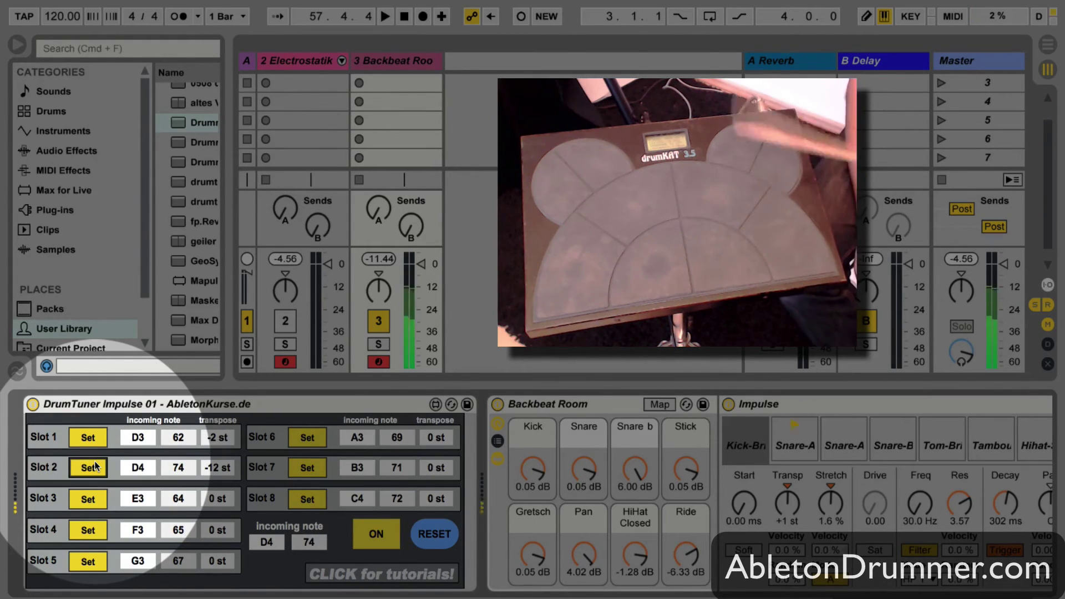